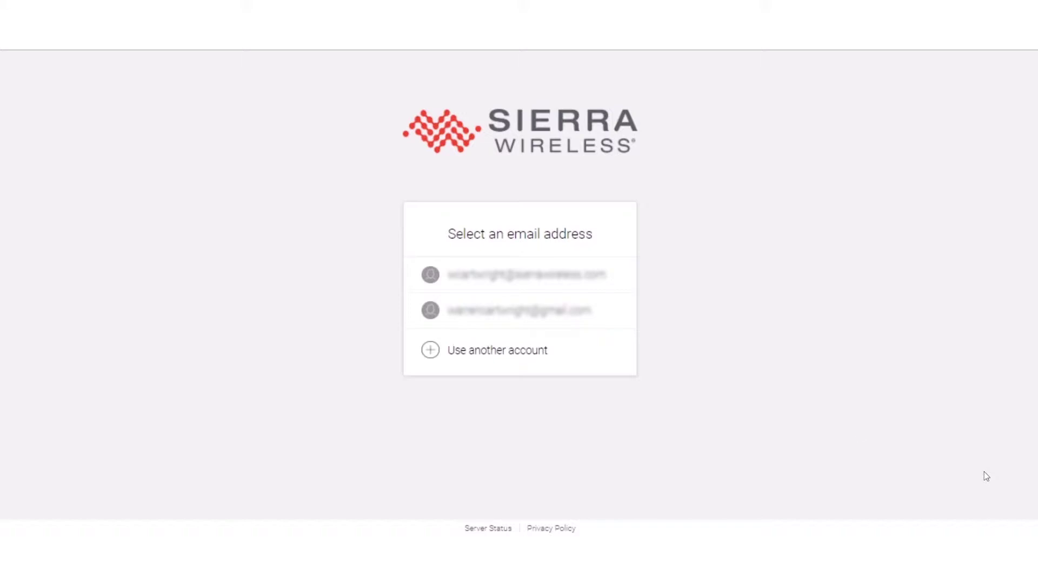
Sign in to AirVantage with the chosen account from the Sierra Wireless chooser.
left_click(544, 312)
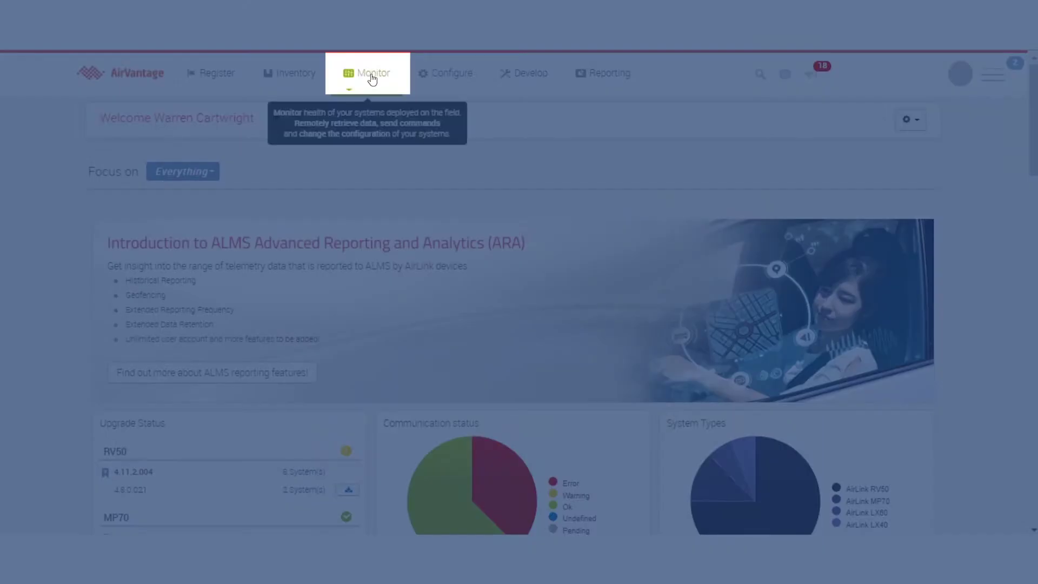
Go to Monitor > Systems and select the Vancouver RV50 system in the list.
left_click(372, 77)
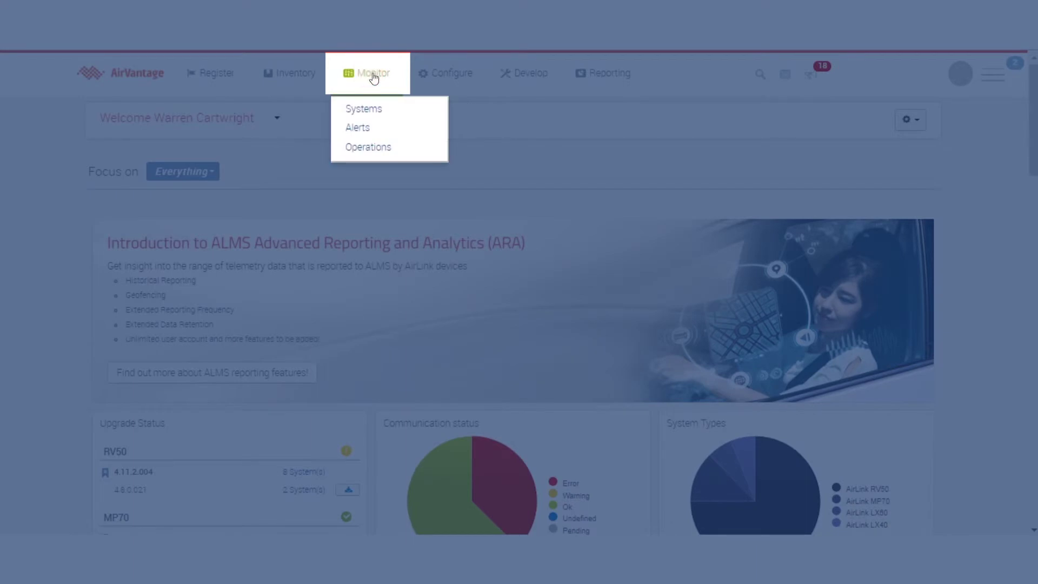
left_click(384, 113)
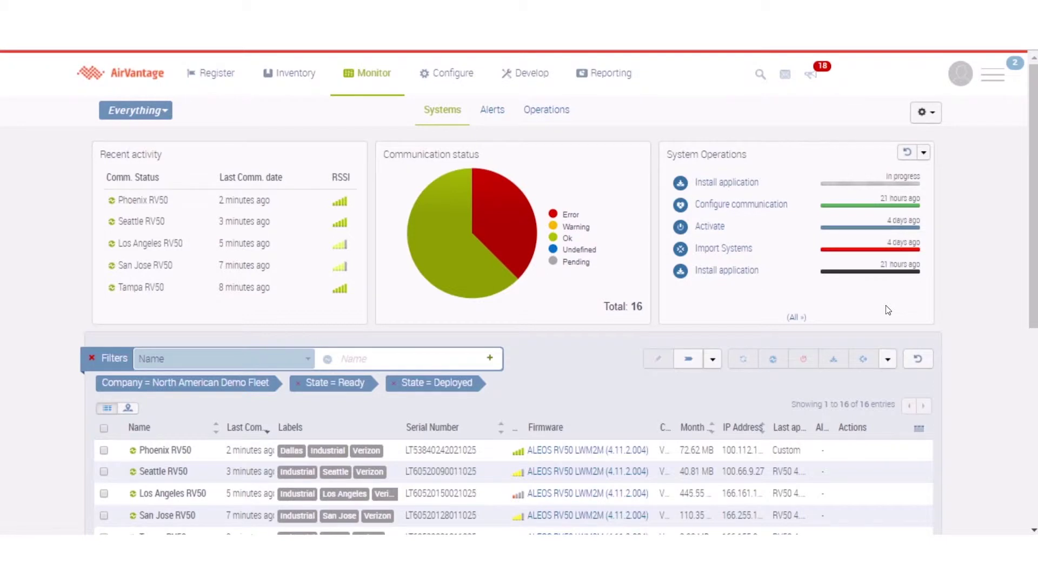
left_click_drag(1029, 239, 1029, 326)
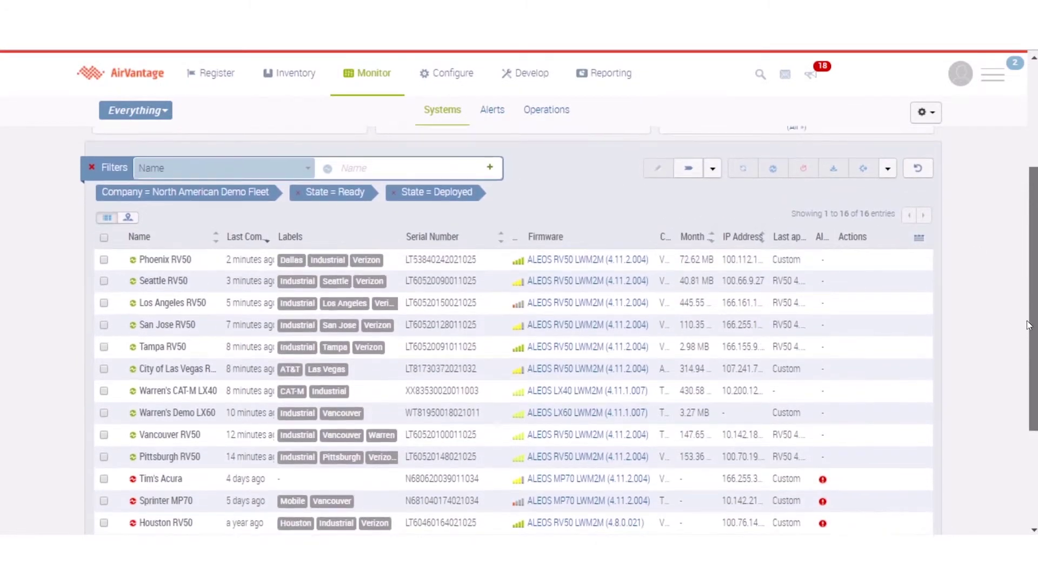
left_click(104, 432)
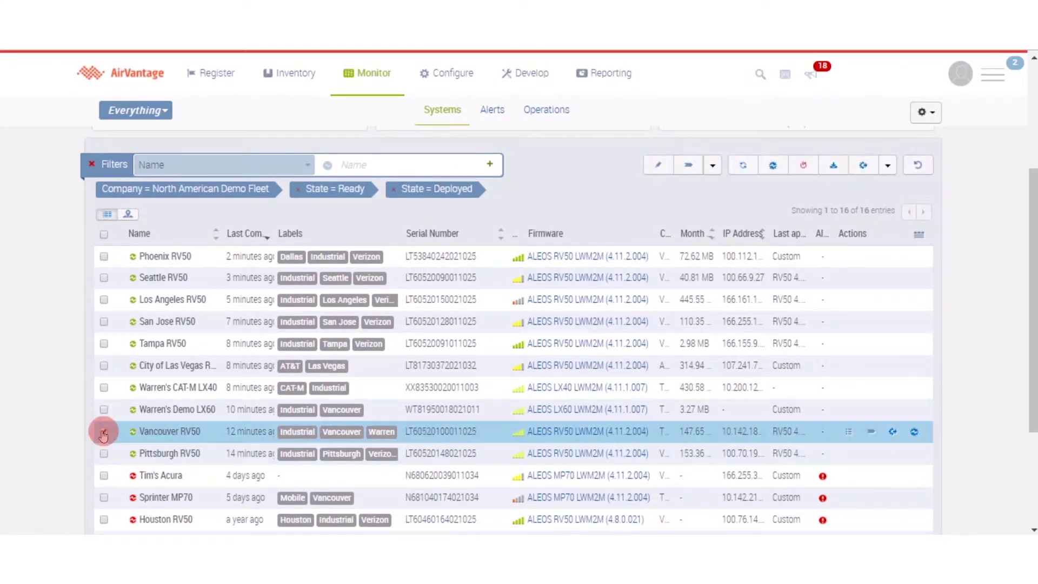
left_click(774, 169)
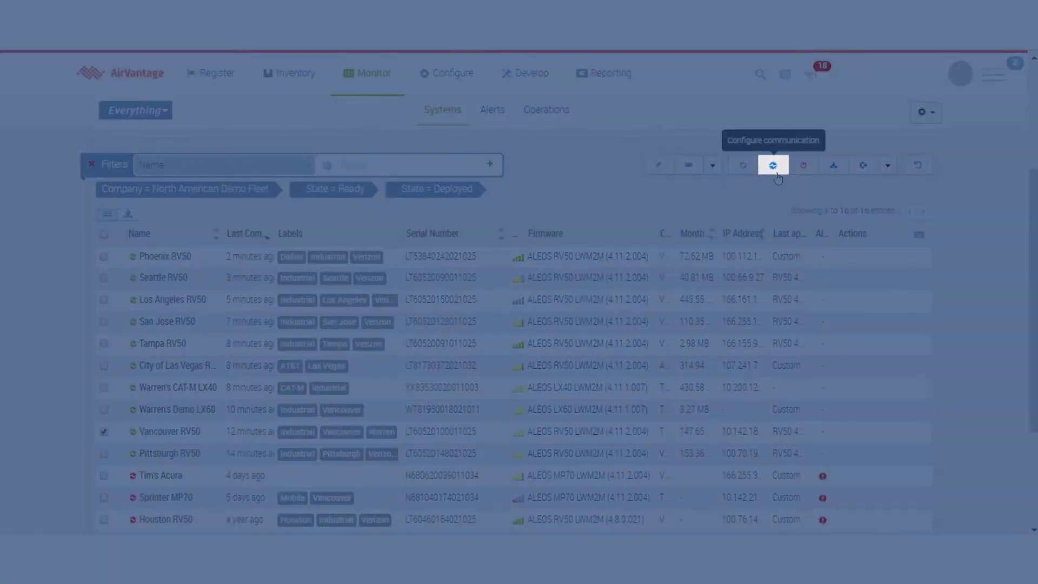
Open Vancouver RV50's communication settings and view the extra 15-minute heartbeat interval options.
left_click(773, 165)
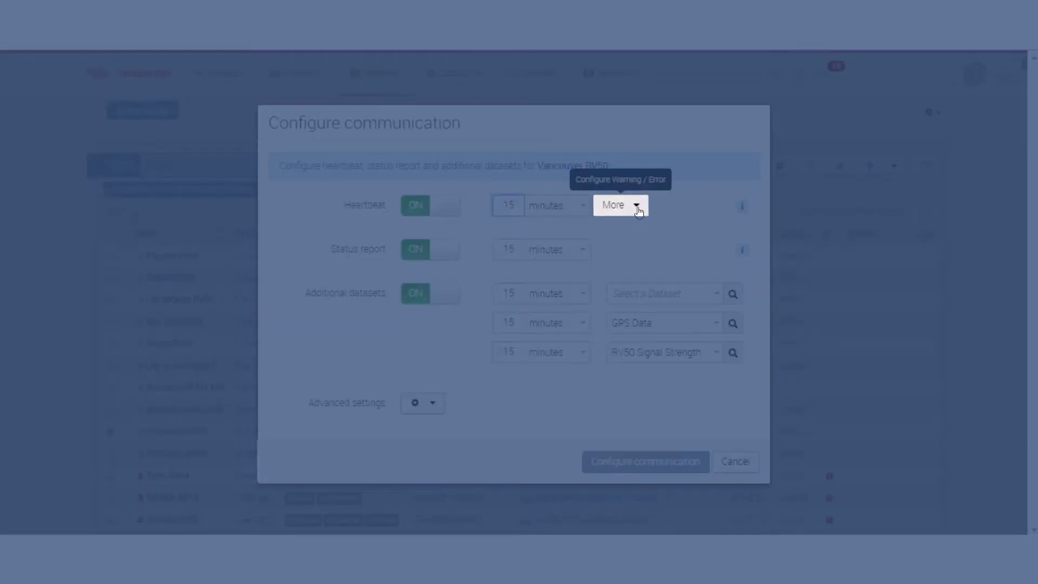
left_click(637, 208)
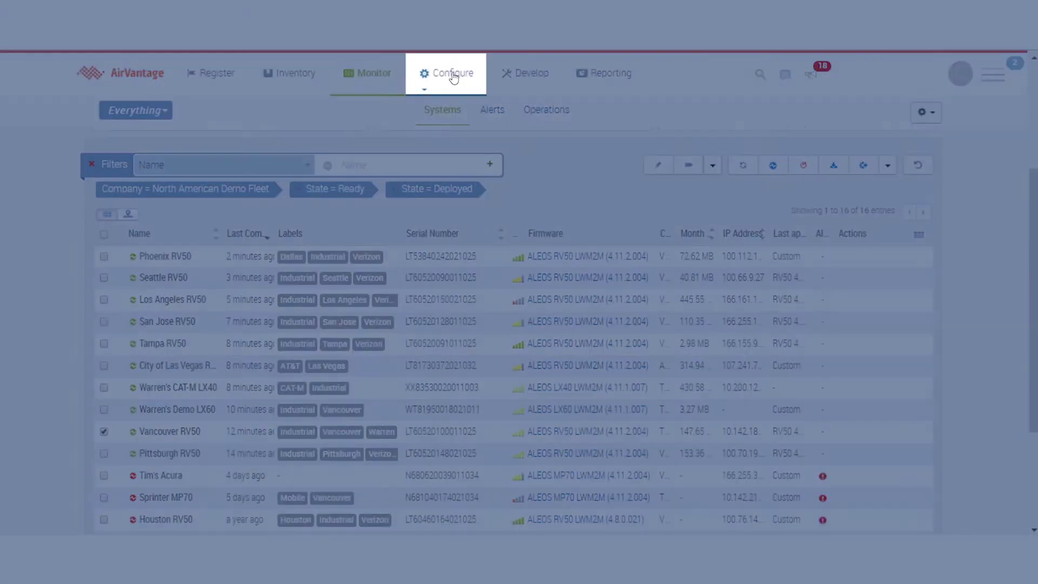
left_click(453, 75)
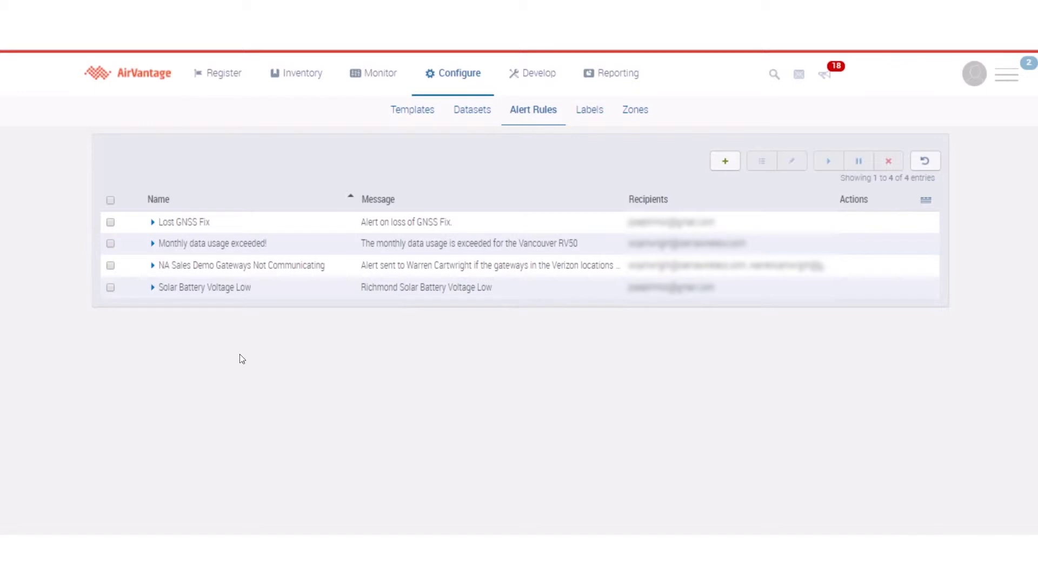
Open the NA Sales Demo Gateways Not Communicating alert rule for editing.
left_click(217, 270)
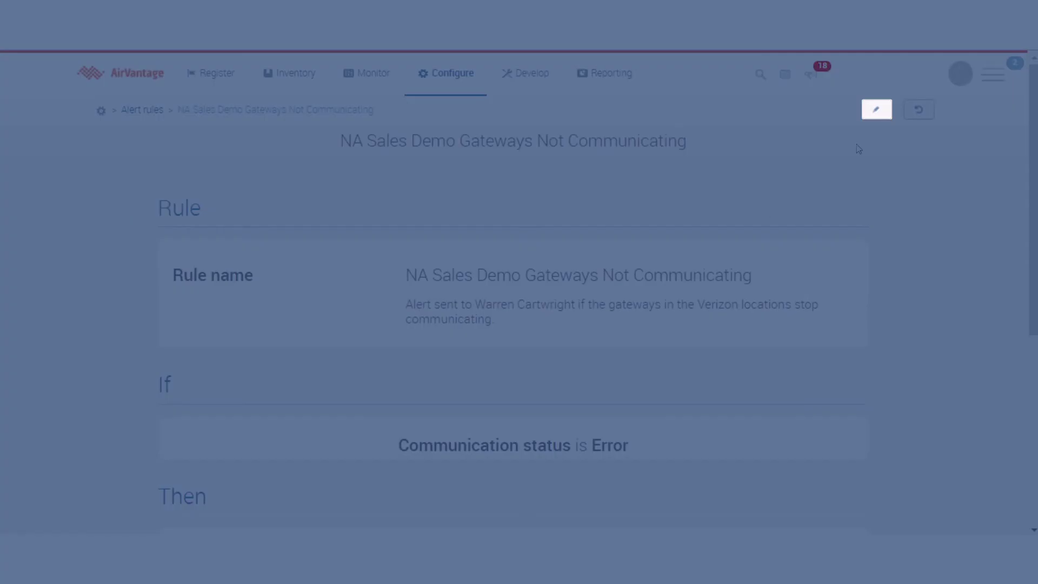
left_click(875, 108)
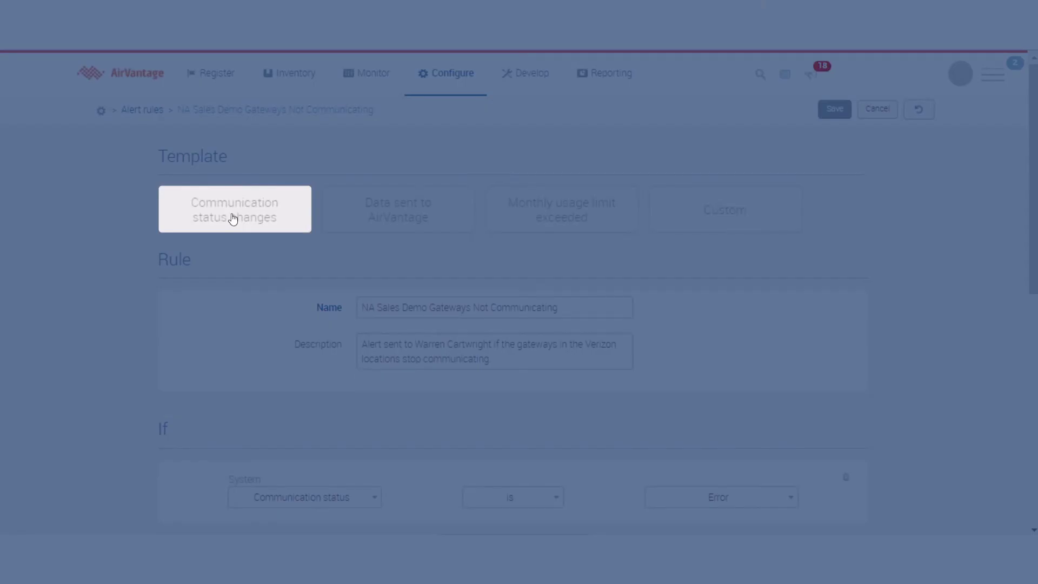
Keep the rule's first condition as Communication status is Error.
scroll(519, 310, "down", 2)
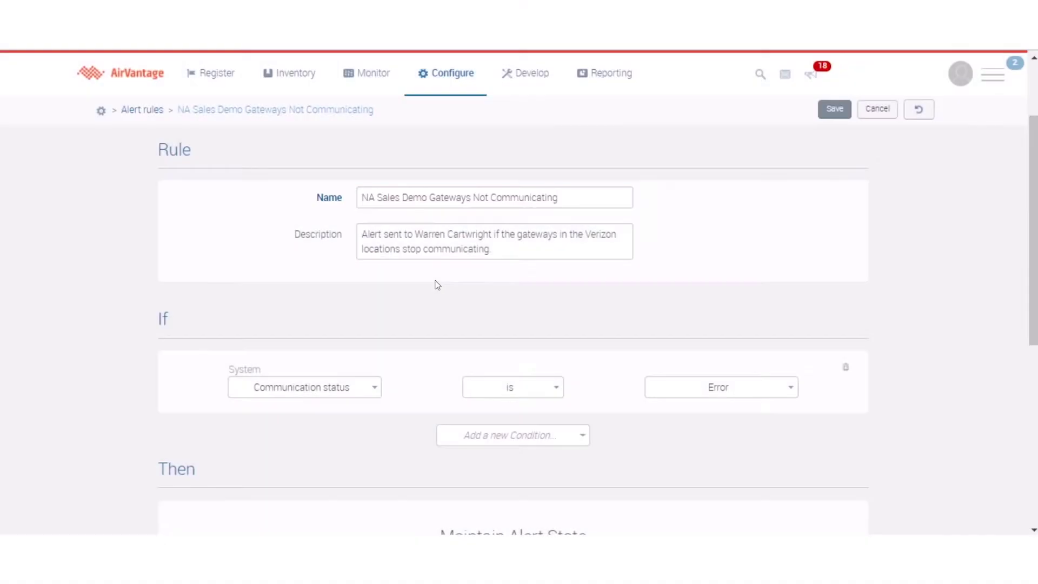
left_click_drag(1030, 251, 1029, 324)
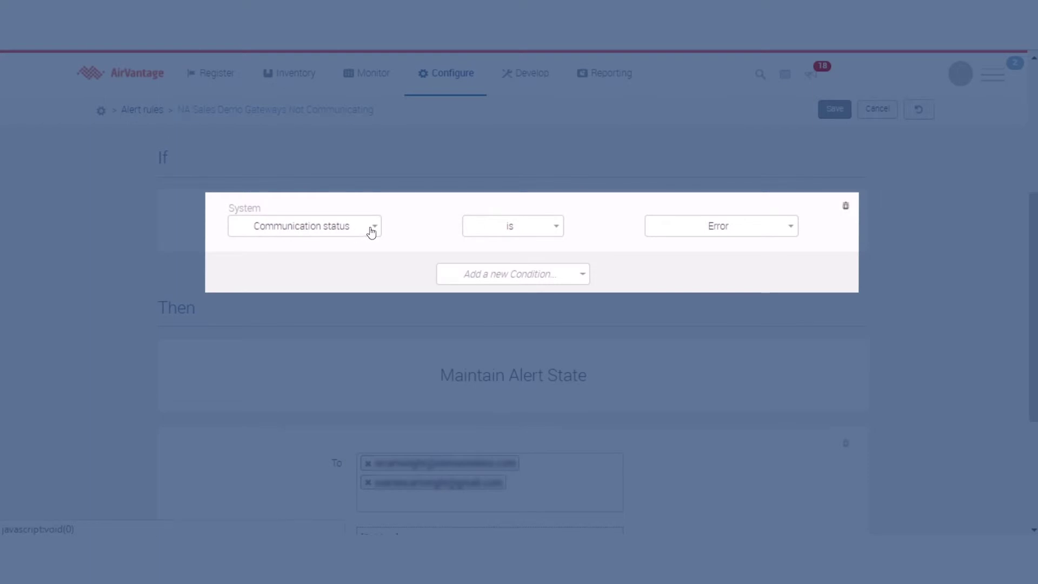
left_click(554, 227)
left_click(557, 230)
left_click(788, 227)
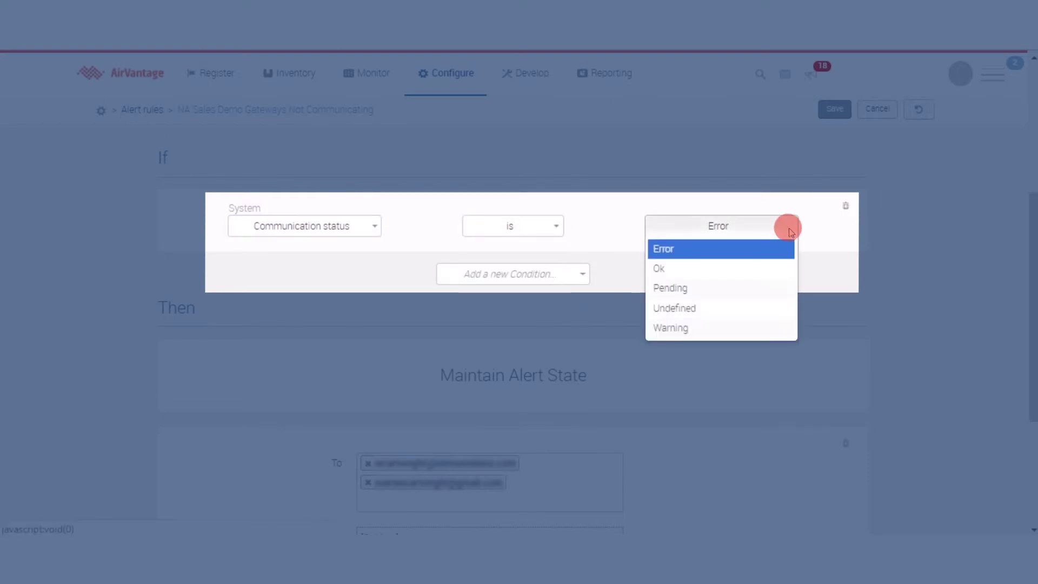
left_click(684, 250)
Add a trial system condition: Labels contains Mobile.
left_click(575, 280)
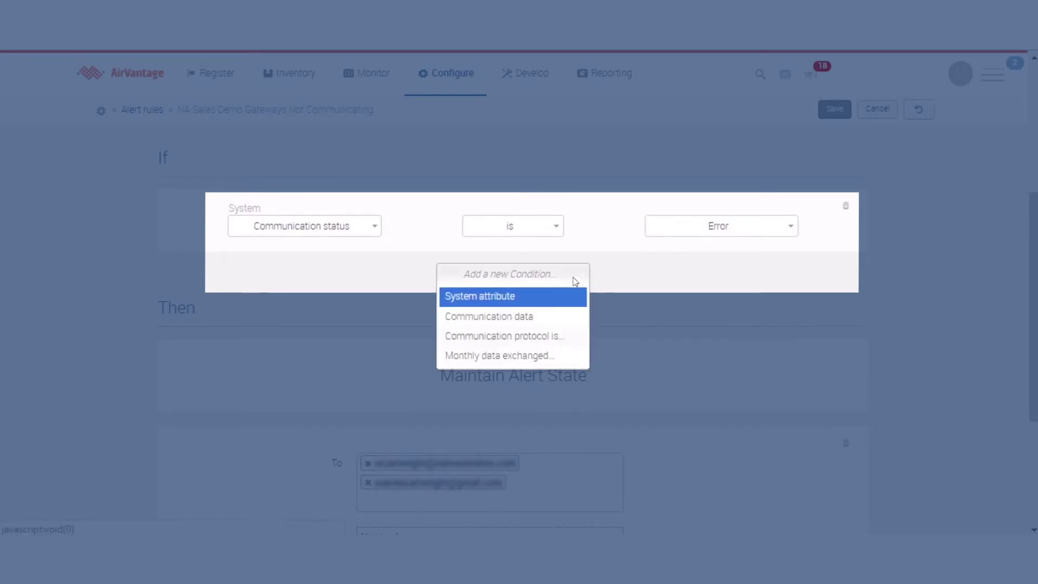
left_click(492, 296)
left_click(372, 299)
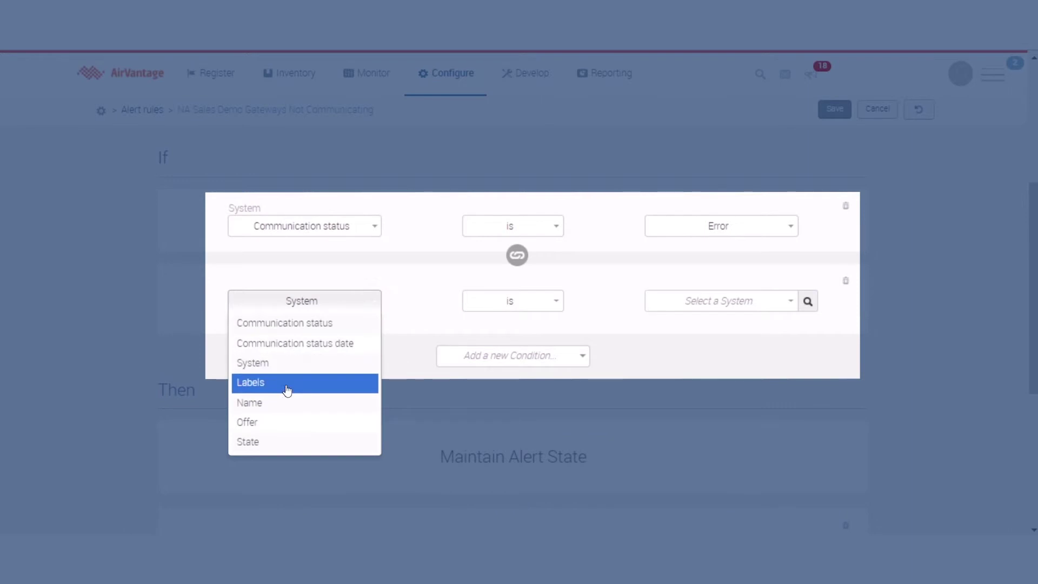
left_click(268, 383)
left_click(742, 300)
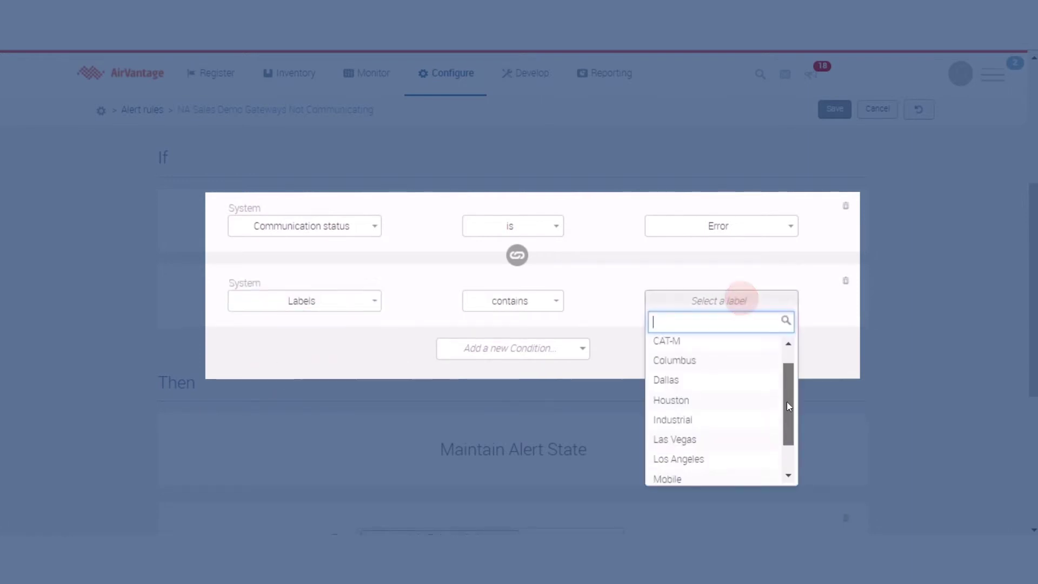
scroll(787, 426, "down", 5)
left_click(699, 419)
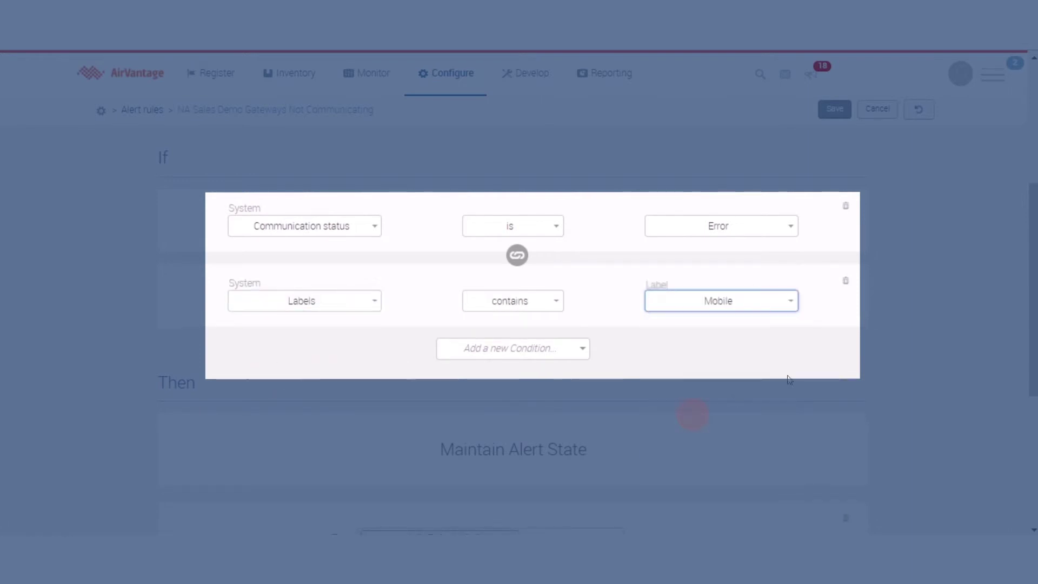
Switch the trial condition to System is Vancouver RV50, then delete that row.
left_click(369, 301)
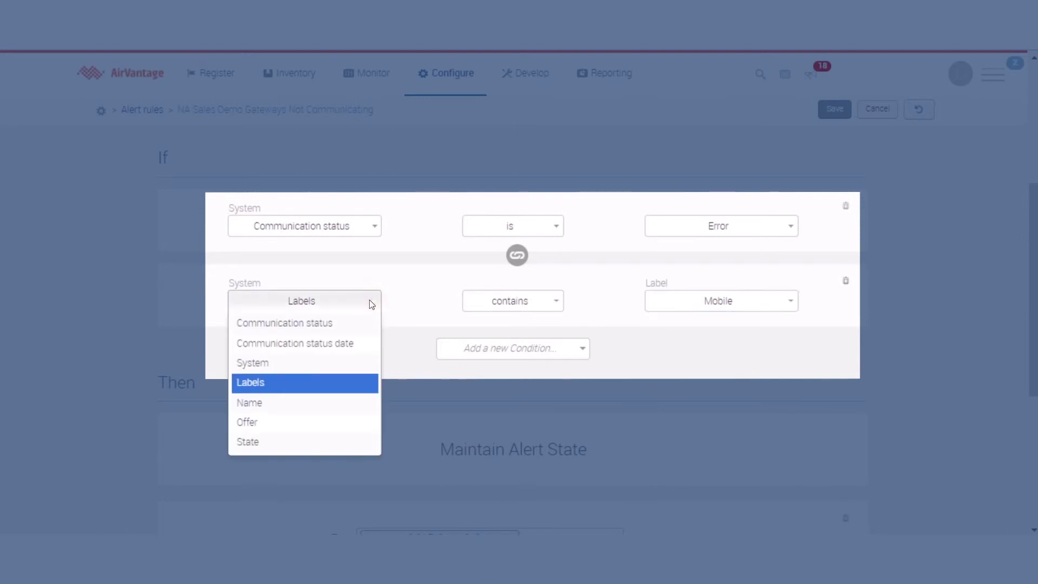
left_click(275, 366)
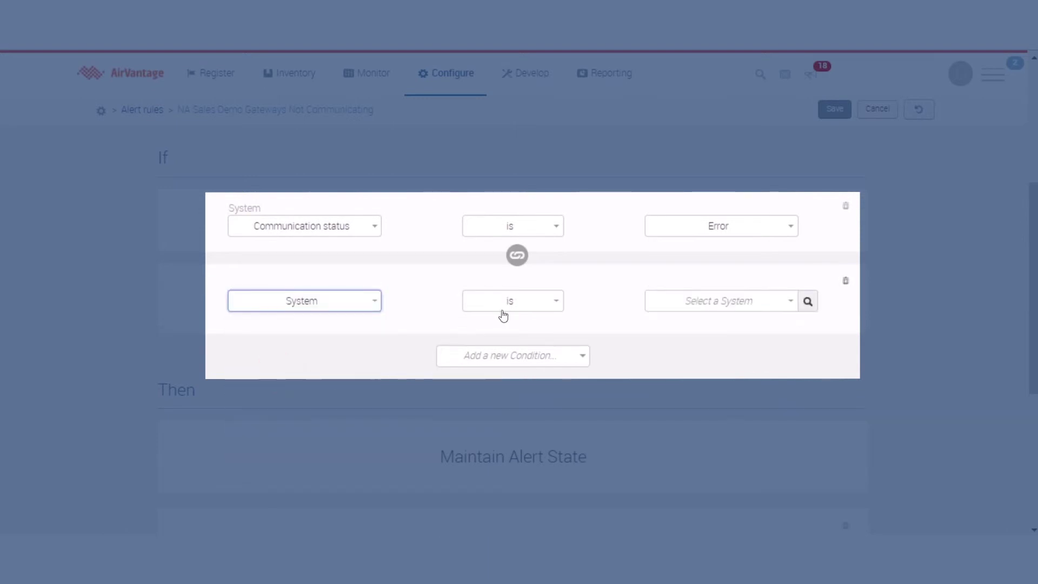
left_click(790, 299)
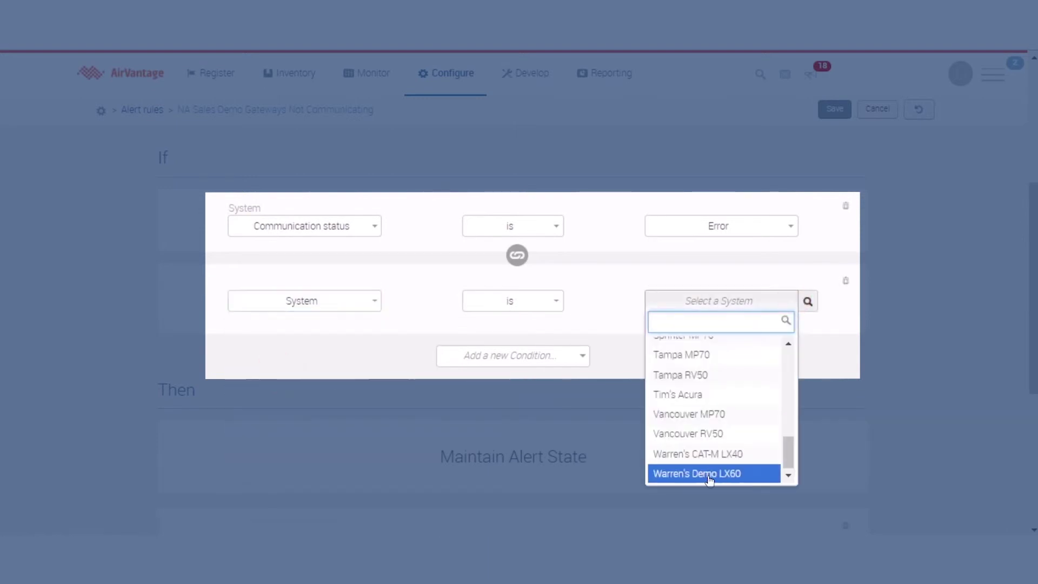
left_click(700, 433)
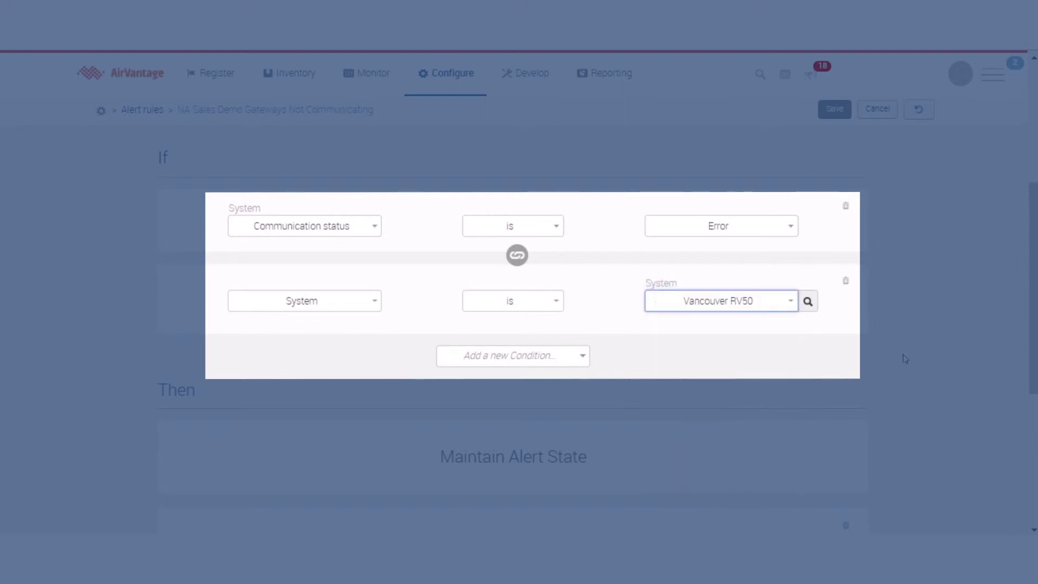
left_click(845, 280)
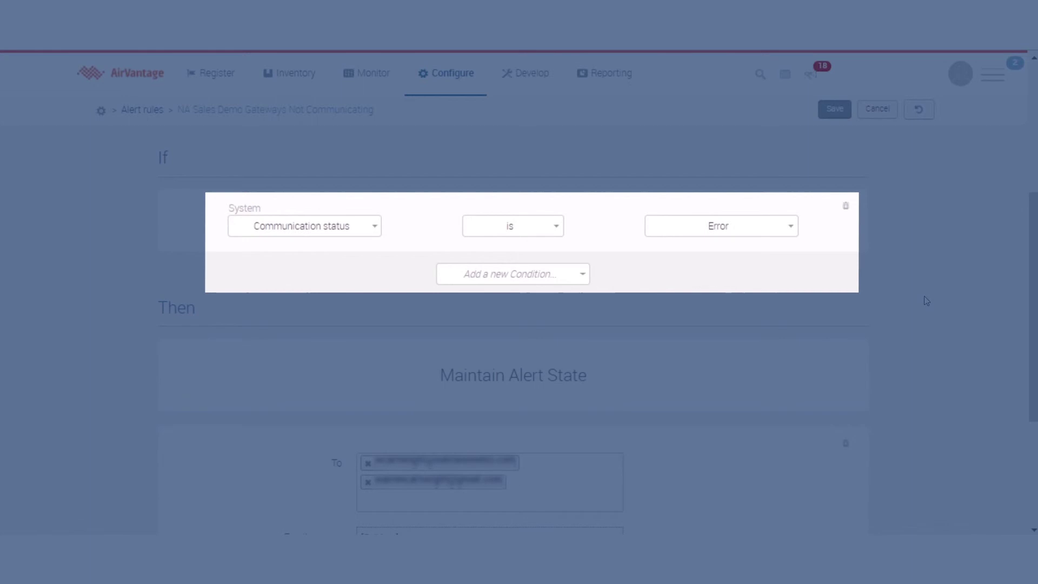
scroll(921, 300, "down", 4)
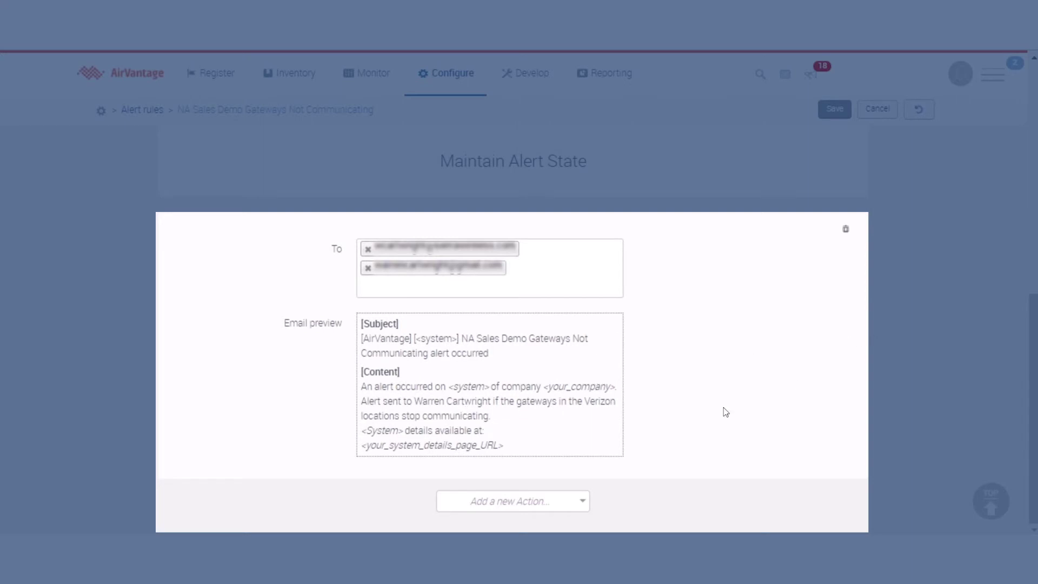
Check the available actions without adding one, then cancel the rule edits unsaved.
left_click(580, 502)
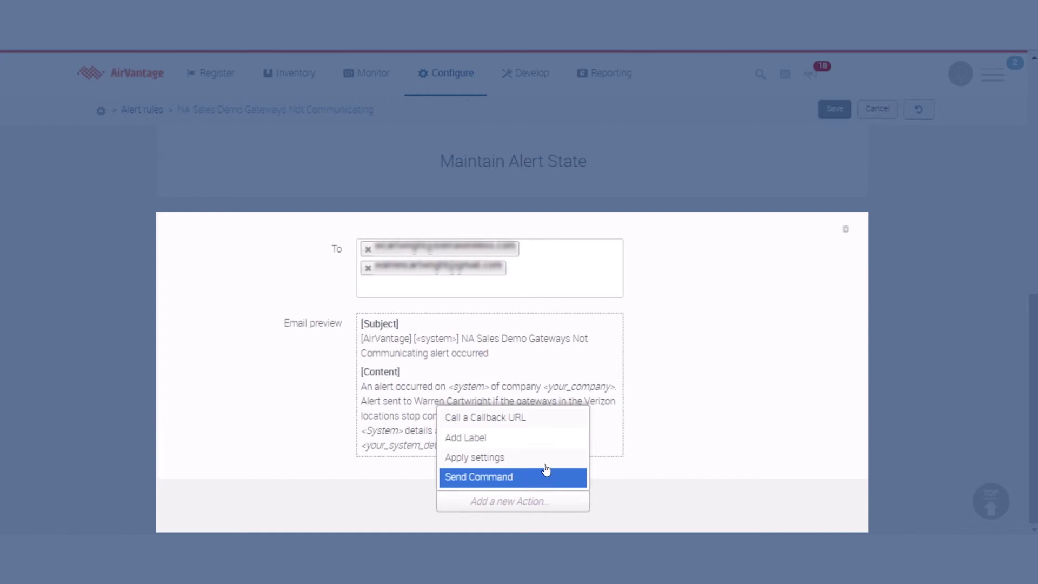
left_click(523, 418)
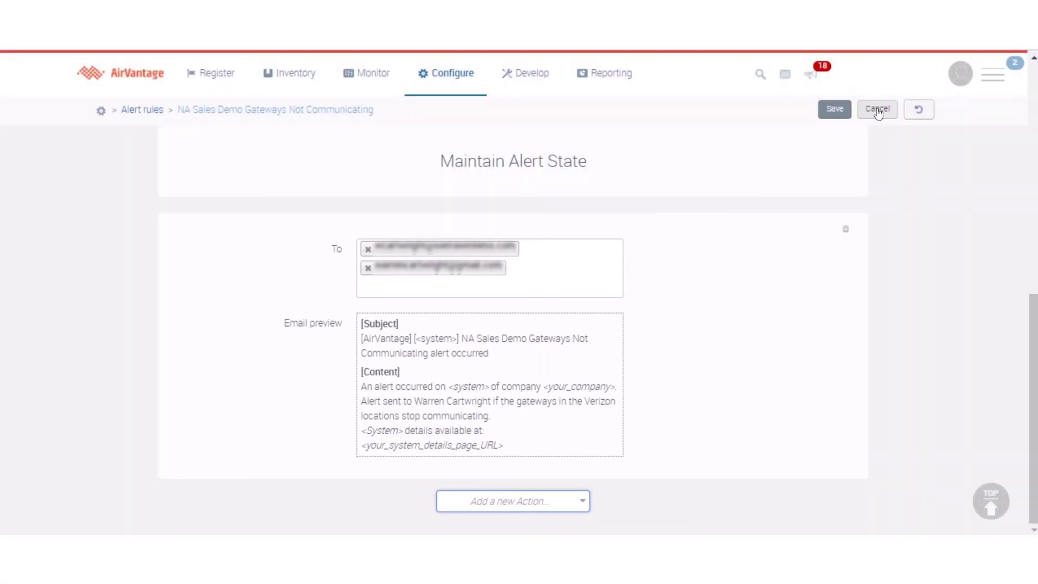
left_click(877, 108)
left_click(367, 74)
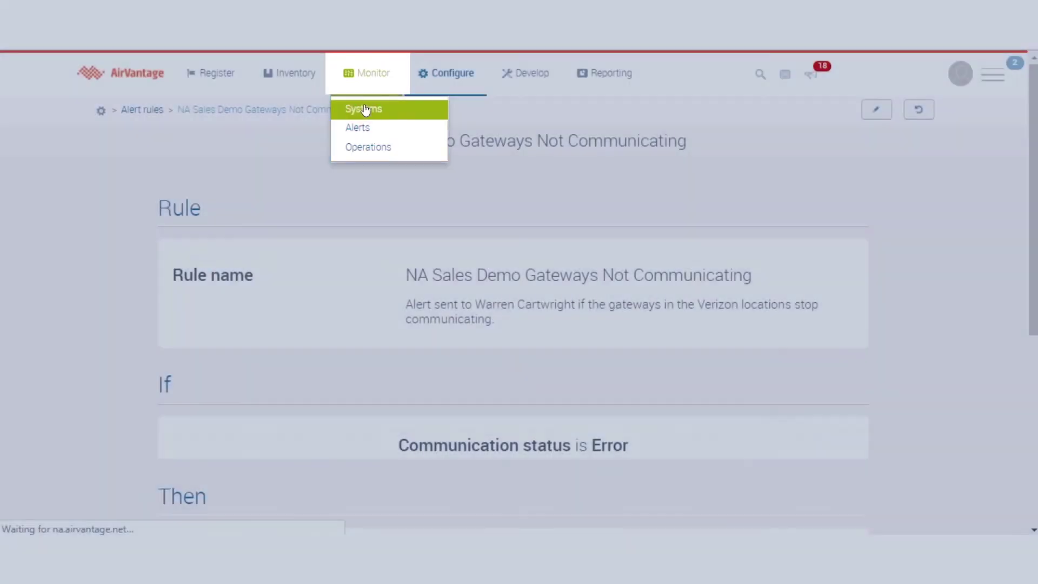
From Monitor > Systems, open the offline Acura system's details and scroll to System Alerts.
left_click(366, 110)
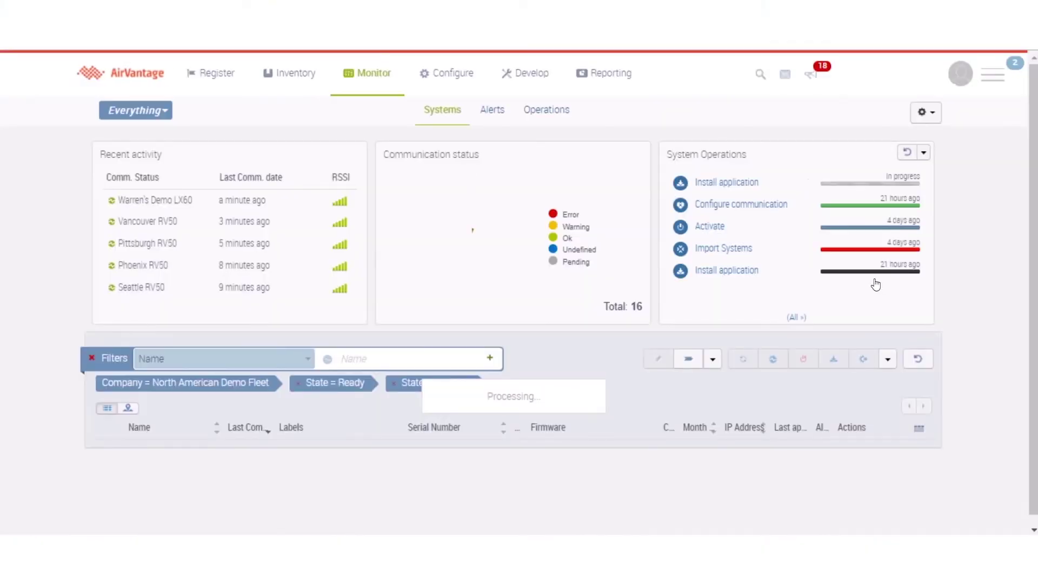
scroll(971, 289, "down", 10)
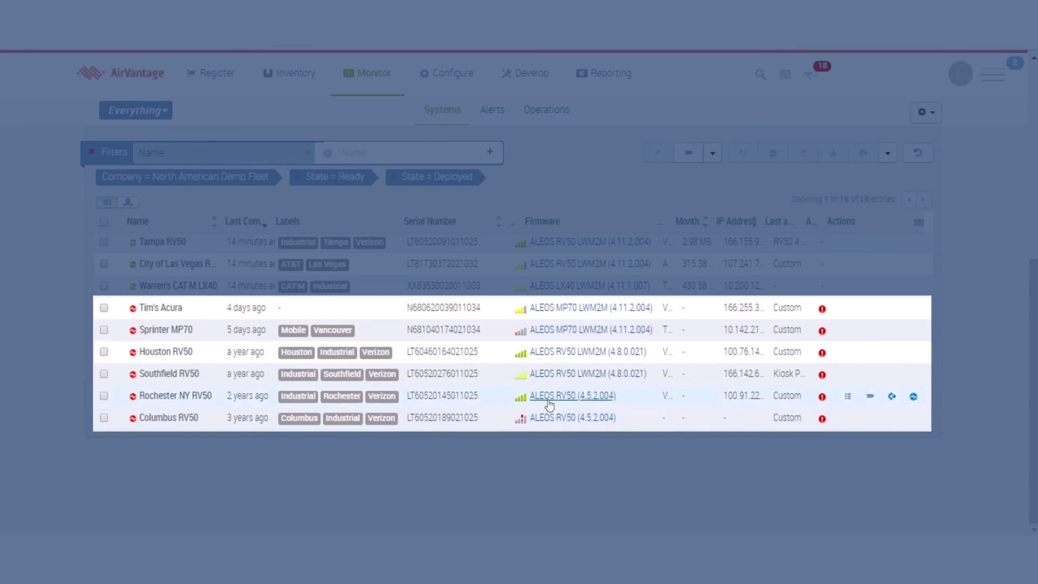
left_click(822, 309)
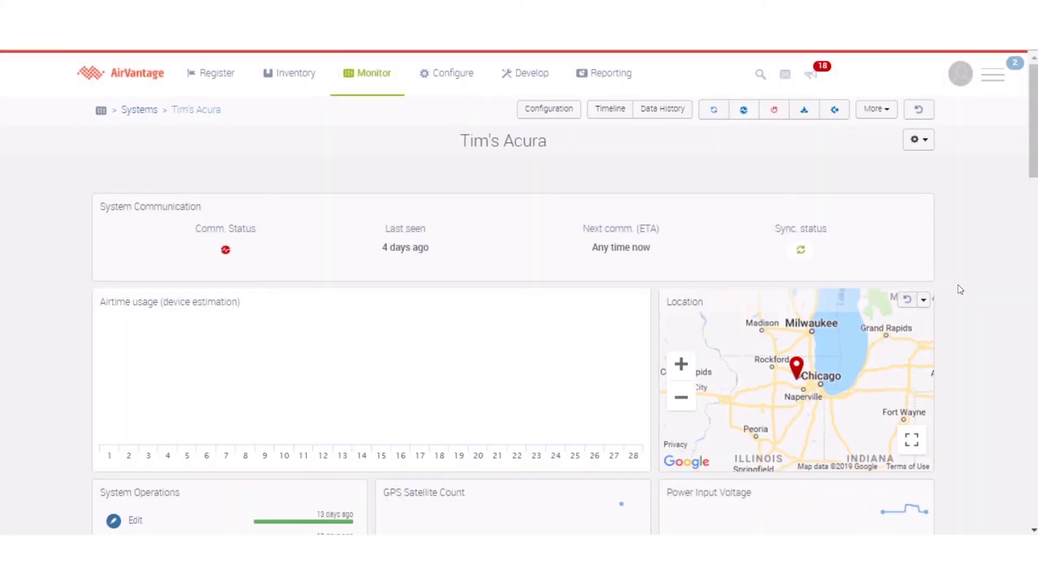
scroll(970, 279, "down", 10)
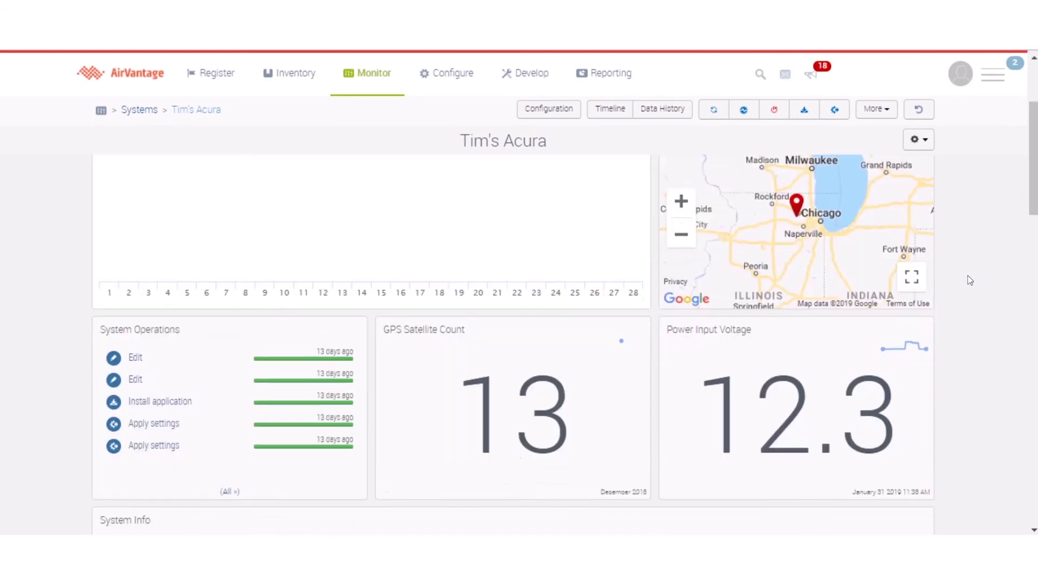
scroll(970, 280, "down", 6)
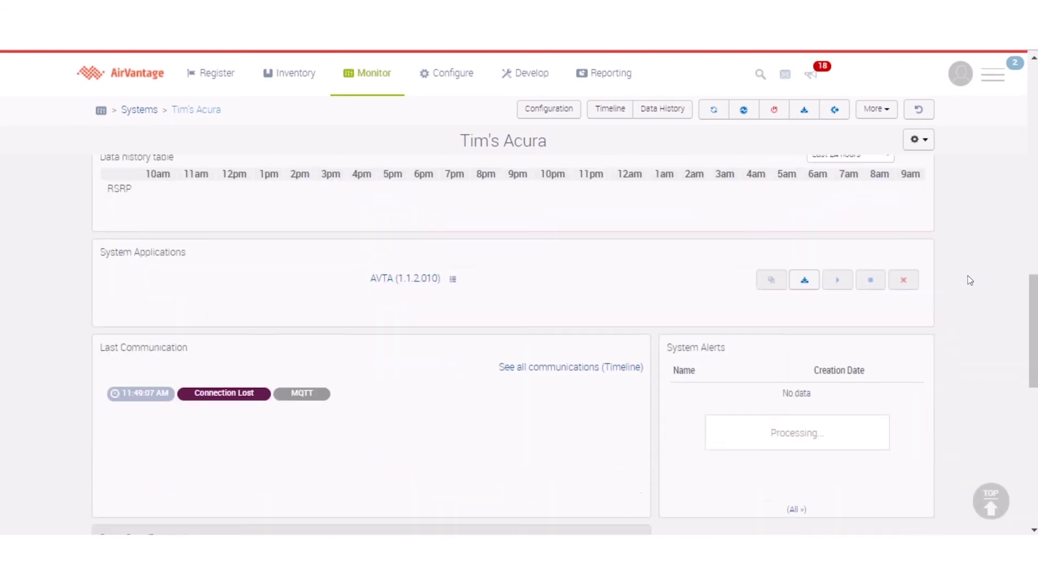